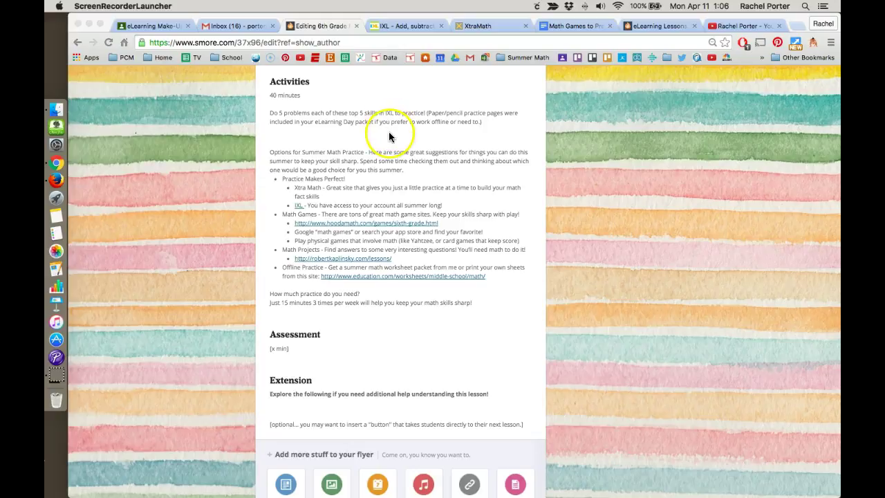
Switch to the open IXL sixth-grade page on adding, subtracting, multiplying or dividing two whole numbers and copy its web address
{"action": "left_click", "coordinate": [387, 26]}
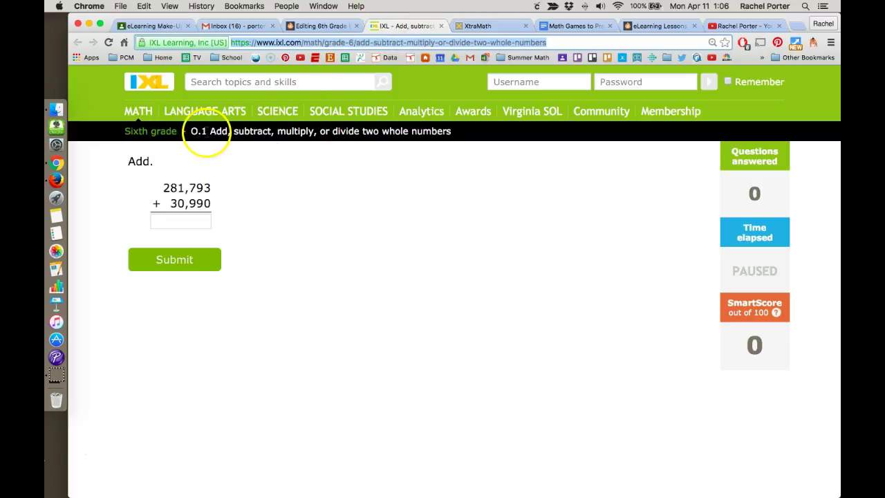
{"action": "left_click", "coordinate": [347, 42]}
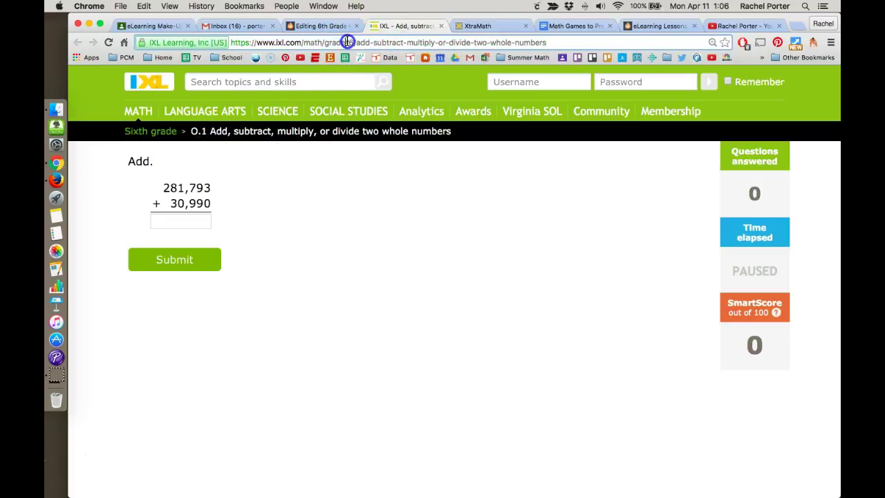
{"action": "right_click", "coordinate": [349, 42]}
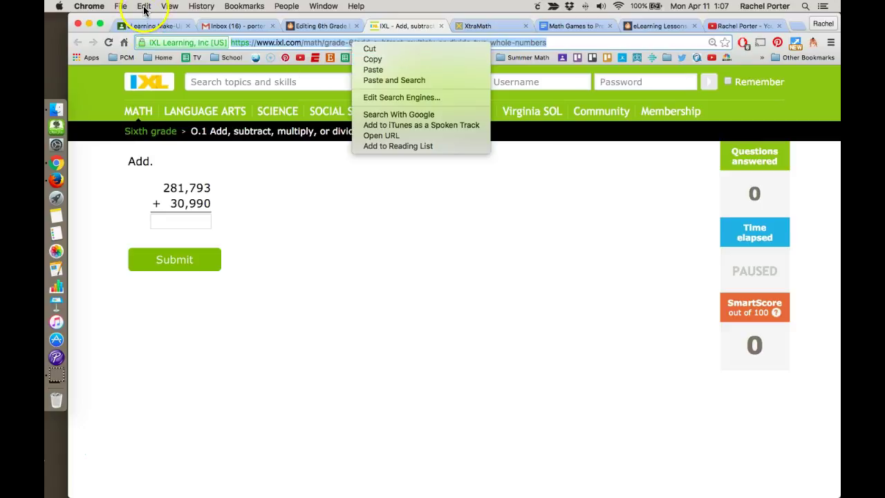
{"action": "left_click", "coordinate": [368, 63]}
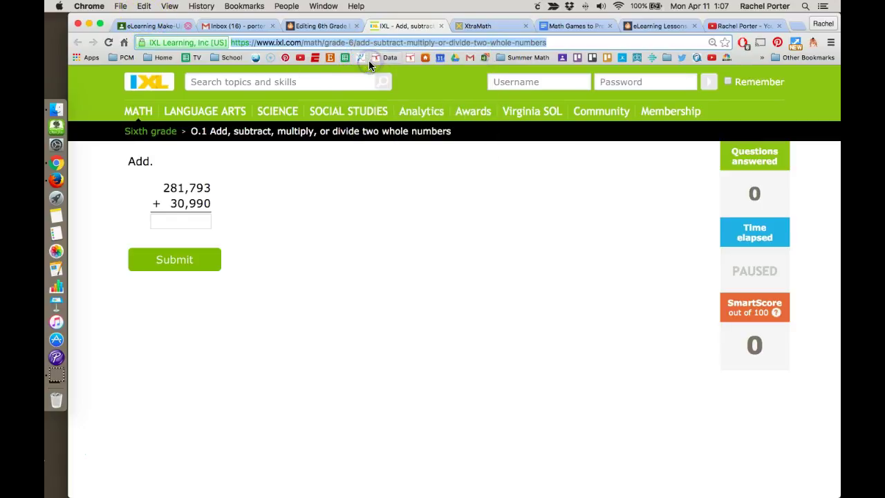
Back in the Smore flyer, embed the copied IXL practice link directly below the Activities block
{"action": "left_click", "coordinate": [317, 28]}
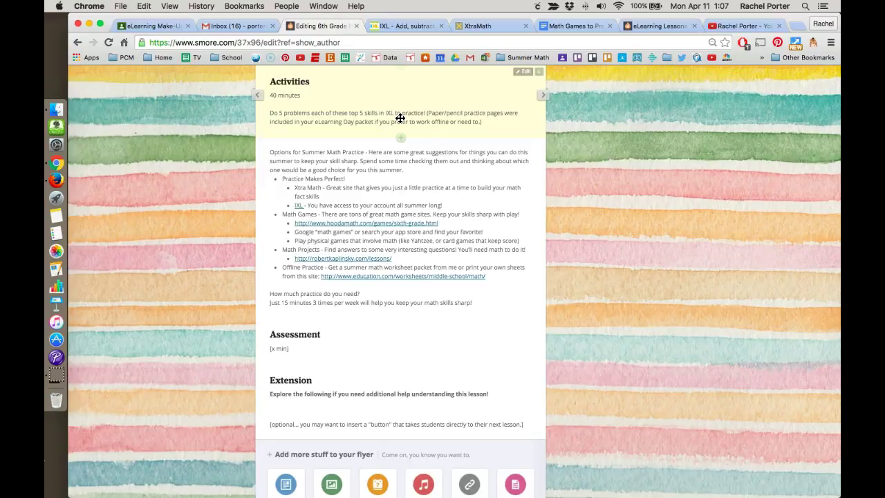
{"action": "left_click", "coordinate": [400, 140]}
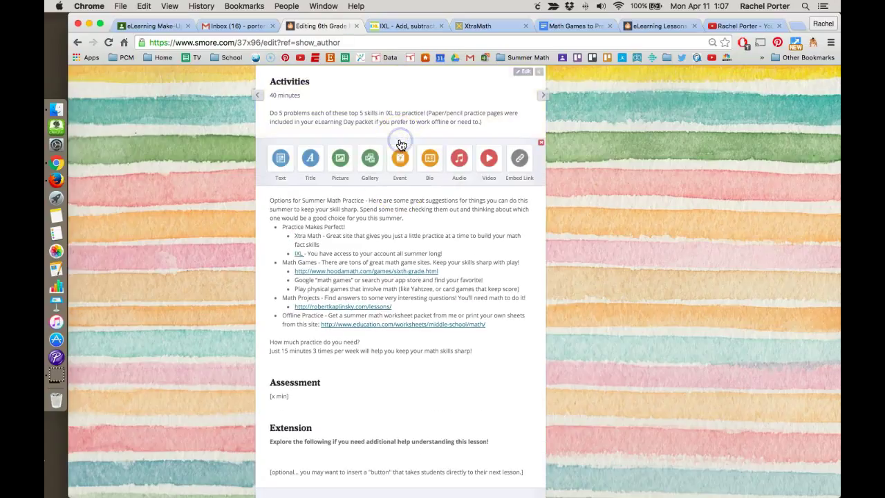
{"action": "left_click", "coordinate": [523, 160]}
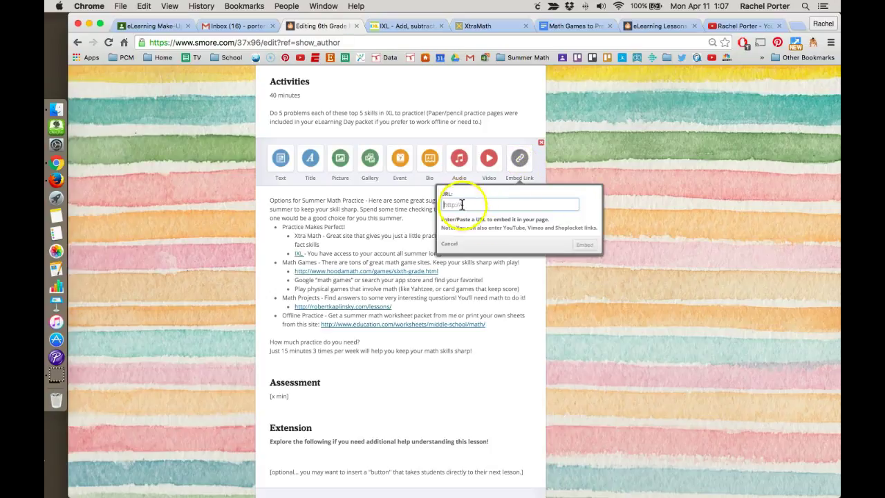
{"action": "left_click", "coordinate": [453, 205]}
{"action": "right_click", "coordinate": [453, 205]}
{"action": "left_click", "coordinate": [480, 257]}
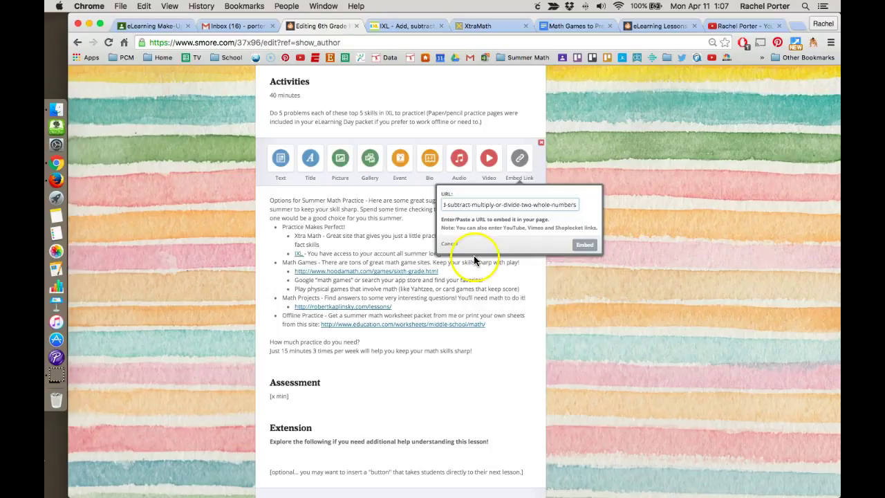
{"action": "left_click", "coordinate": [584, 244]}
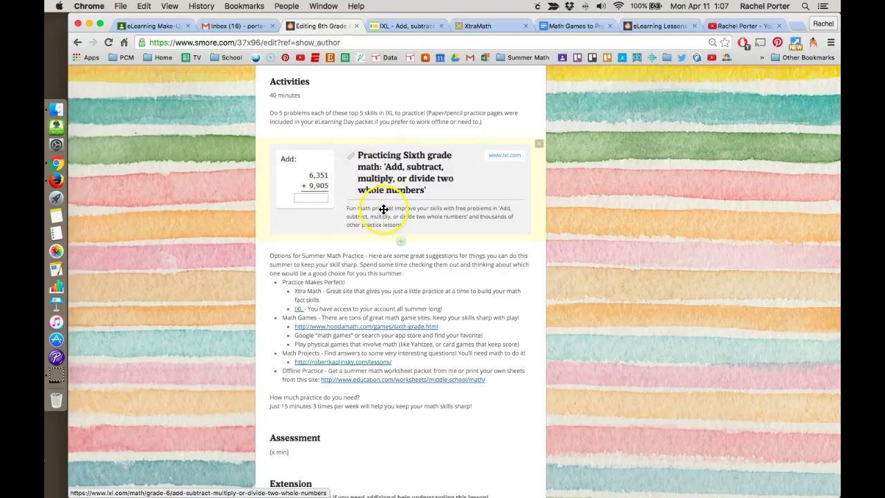
Open the Options for Summer Math Practice text block for editing and select the words "Xtra Math"
{"action": "scroll", "coordinate": [384, 201], "scroll_direction": "down", "scroll_amount": 1}
{"action": "scroll", "coordinate": [384, 201], "scroll_direction": "down", "scroll_amount": 2}
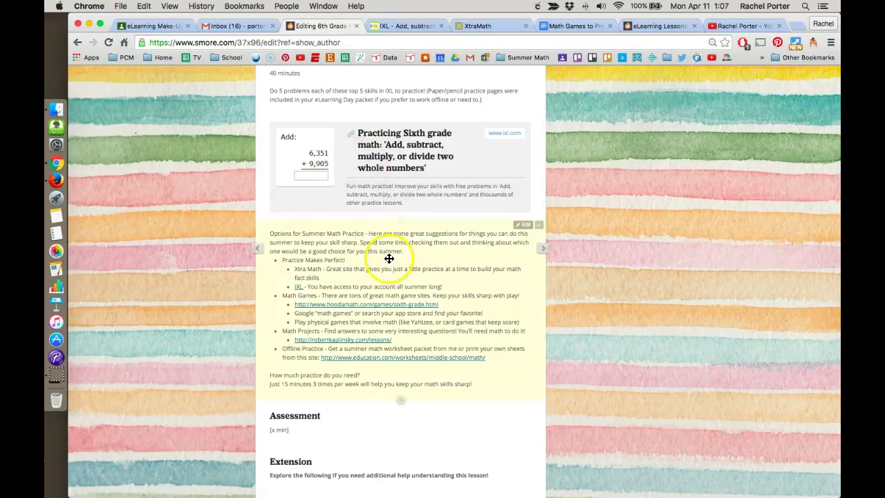
{"action": "scroll", "coordinate": [381, 267], "scroll_direction": "down", "scroll_amount": 2}
{"action": "scroll", "coordinate": [381, 267], "scroll_direction": "down", "scroll_amount": 3}
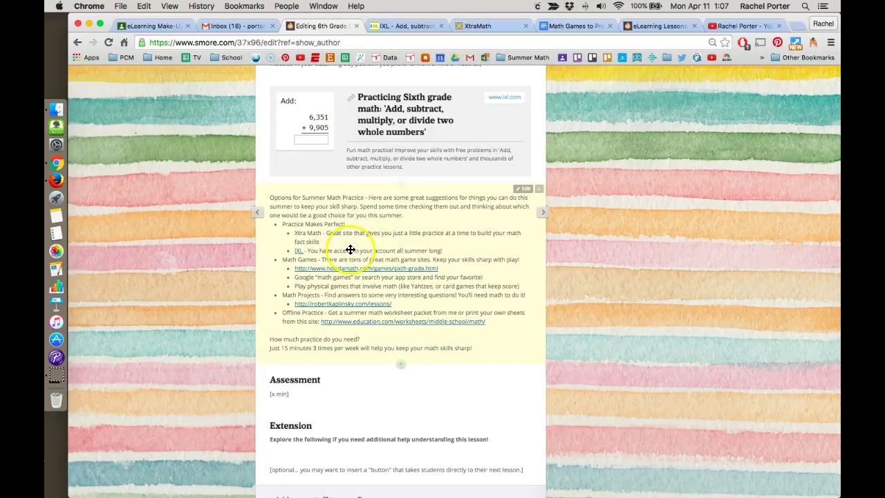
{"action": "left_click", "coordinate": [350, 249]}
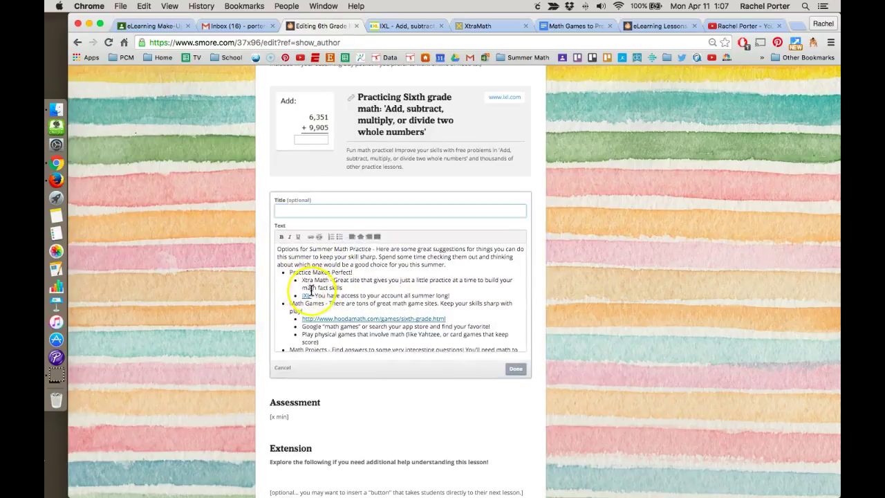
{"action": "scroll", "coordinate": [408, 314], "scroll_direction": "down", "scroll_amount": 3}
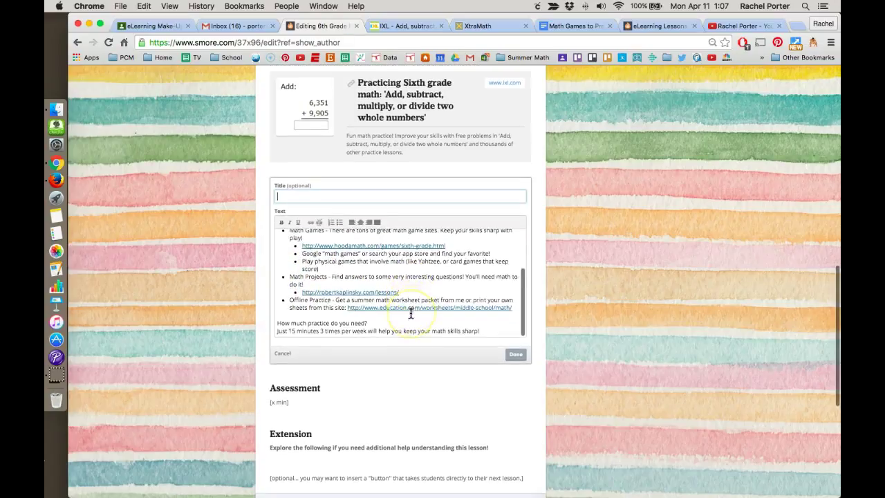
{"action": "scroll", "coordinate": [408, 311], "scroll_direction": "up", "scroll_amount": 3}
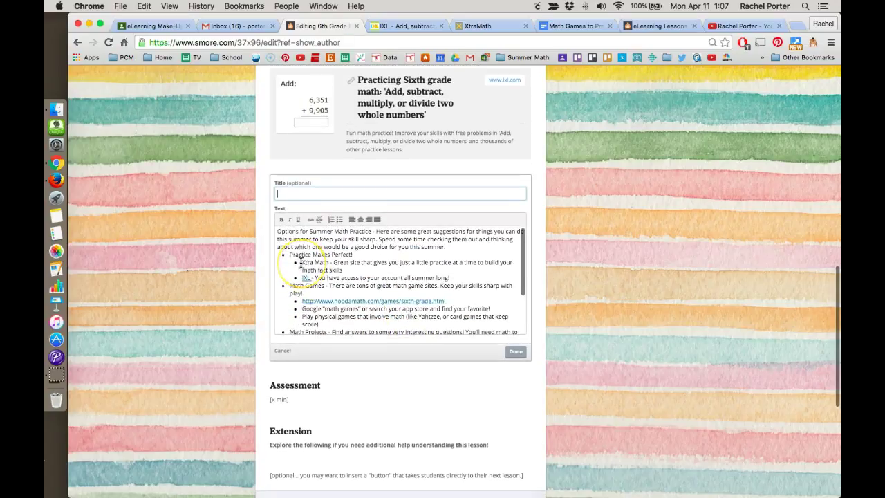
{"action": "left_click_drag", "start_coordinate": [303, 263], "coordinate": [330, 262]}
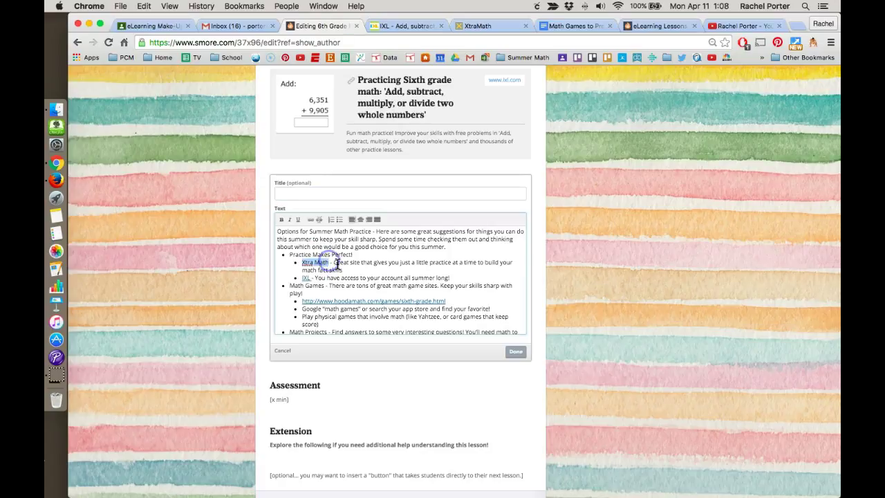
Close the IXL page and copy the web address of the XtraMath home page
{"action": "left_click", "coordinate": [475, 26]}
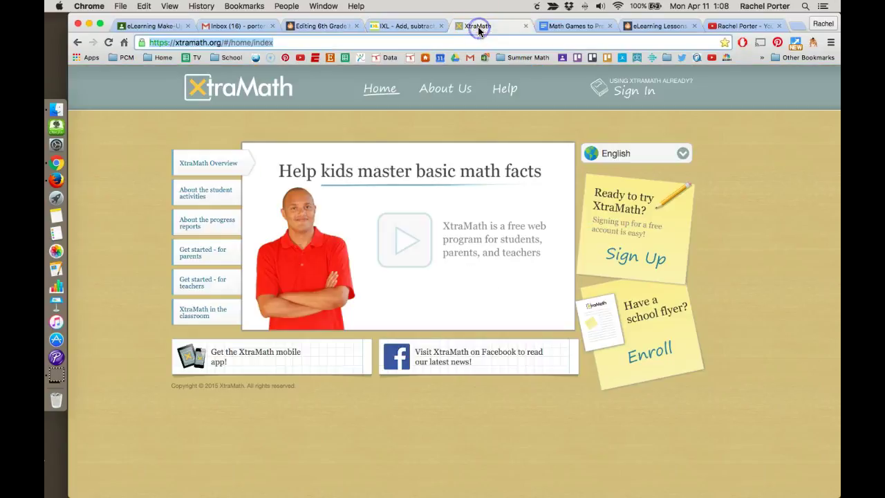
{"action": "left_click", "coordinate": [435, 26]}
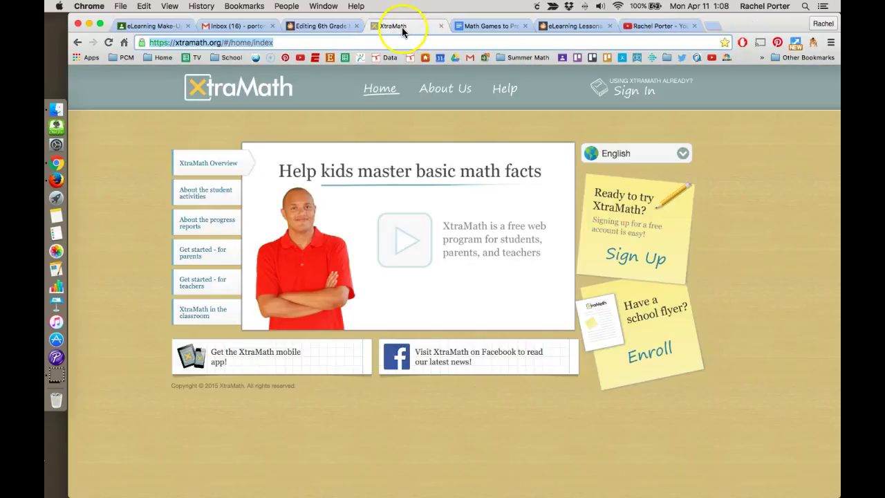
{"action": "right_click", "coordinate": [278, 43]}
{"action": "left_click", "coordinate": [299, 63]}
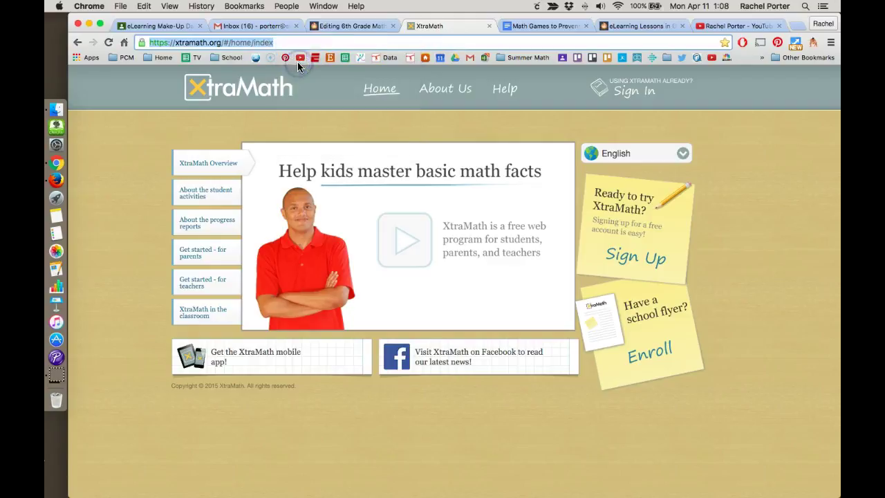
{"action": "left_click", "coordinate": [332, 27]}
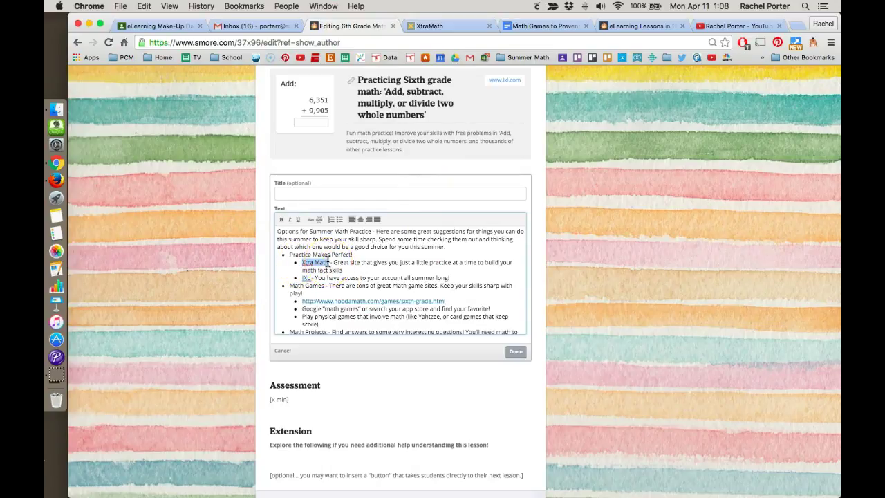
{"action": "left_click", "coordinate": [312, 222]}
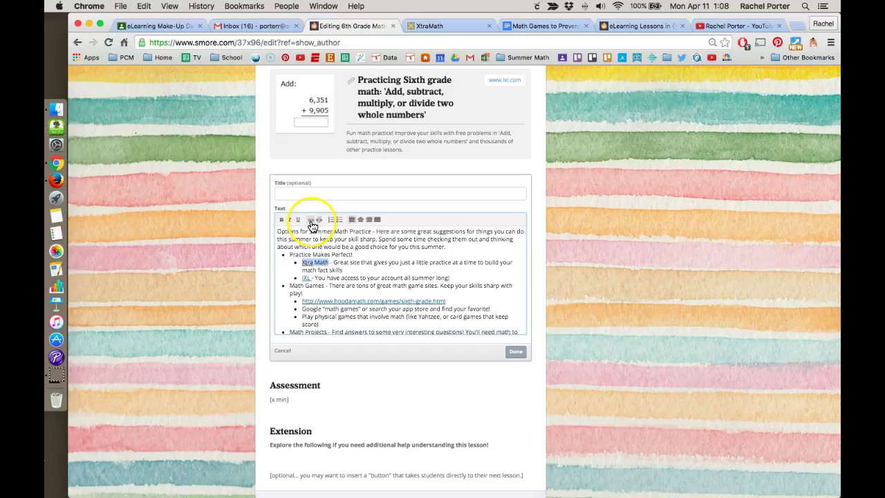
{"action": "left_click", "coordinate": [291, 247]}
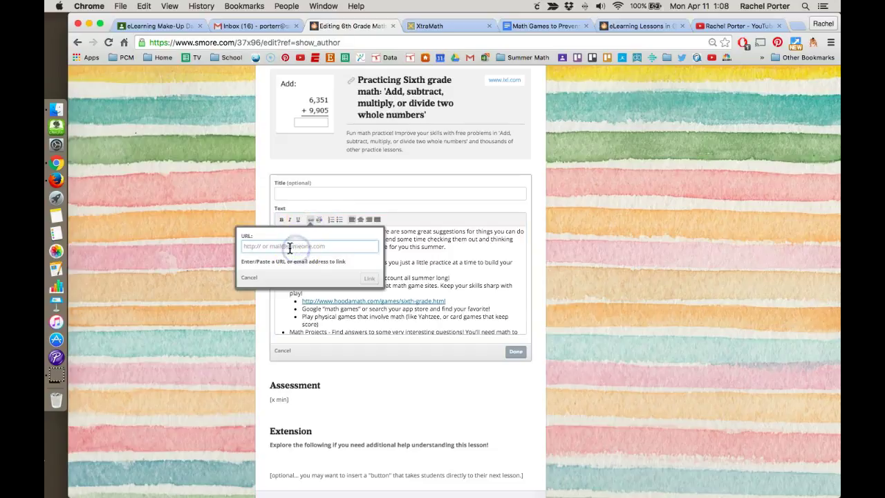
{"action": "right_click", "coordinate": [290, 247]}
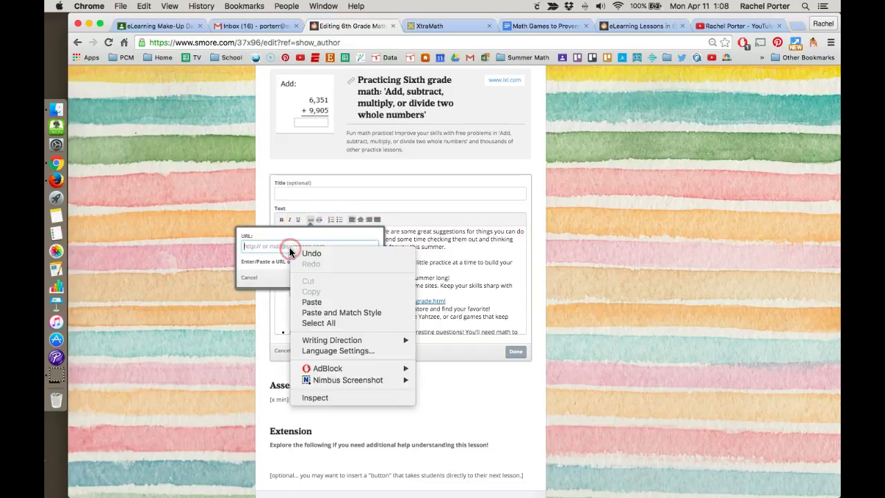
{"action": "left_click", "coordinate": [311, 303]}
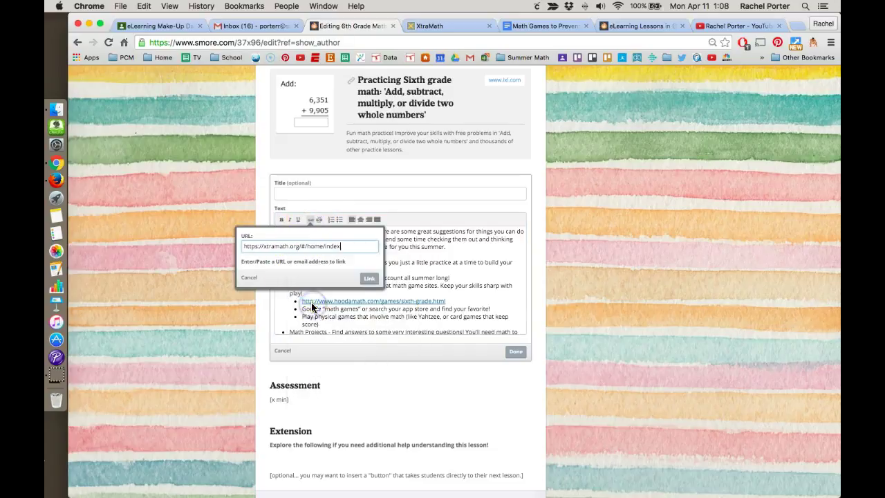
{"action": "left_click", "coordinate": [371, 281]}
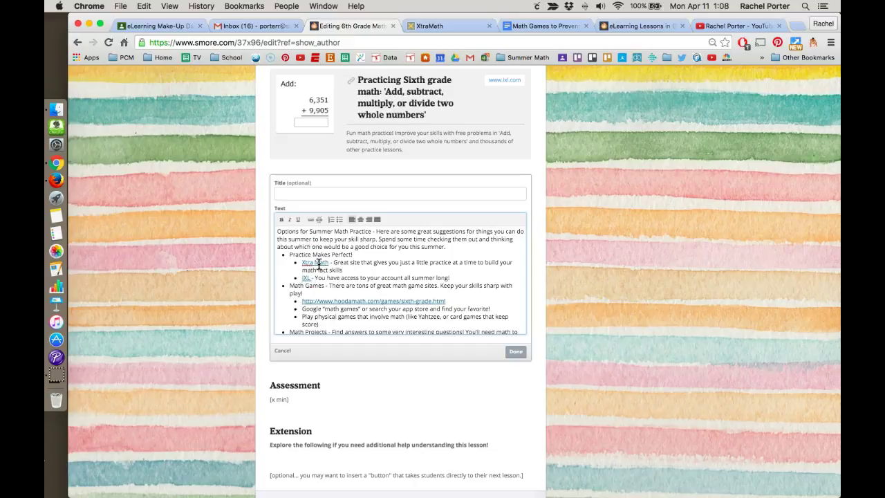
{"action": "left_click", "coordinate": [516, 351]}
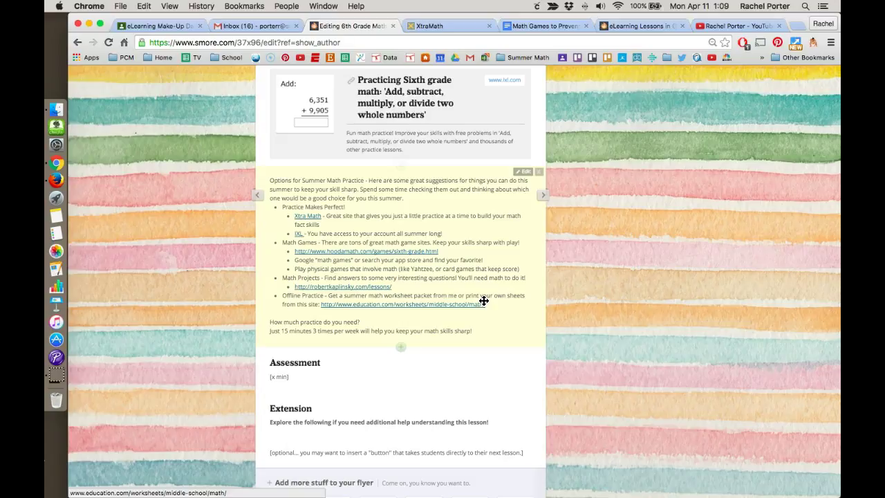
{"action": "left_click", "coordinate": [400, 348]}
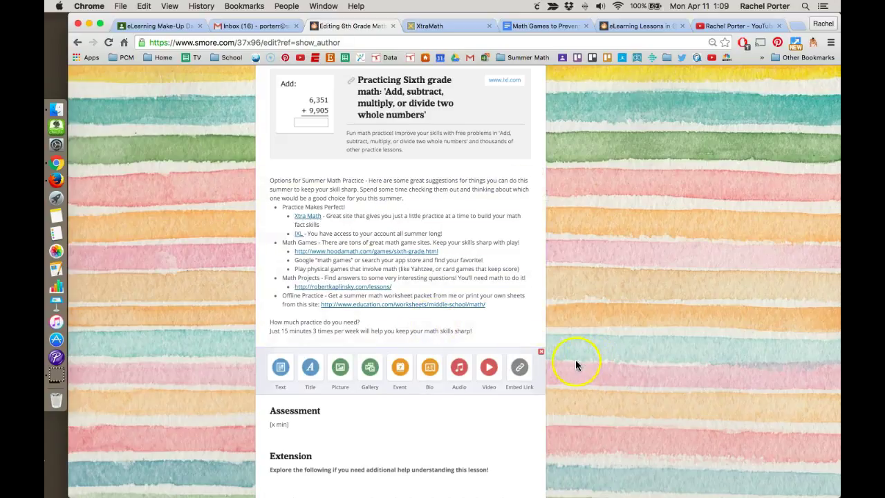
{"action": "left_click", "coordinate": [541, 353]}
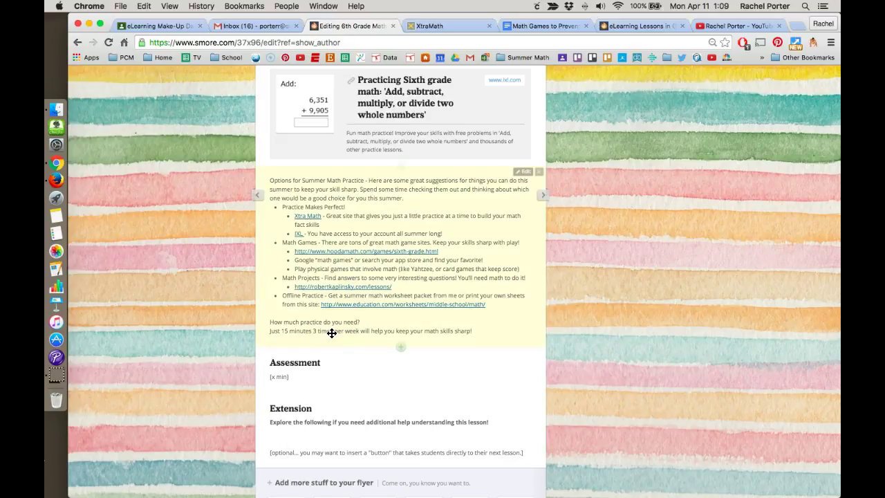
In the Math Games to Prevent Summer Slide Google Doc, allow anyone with the link to edit, save, and copy the sharing link
{"action": "left_click", "coordinate": [525, 28]}
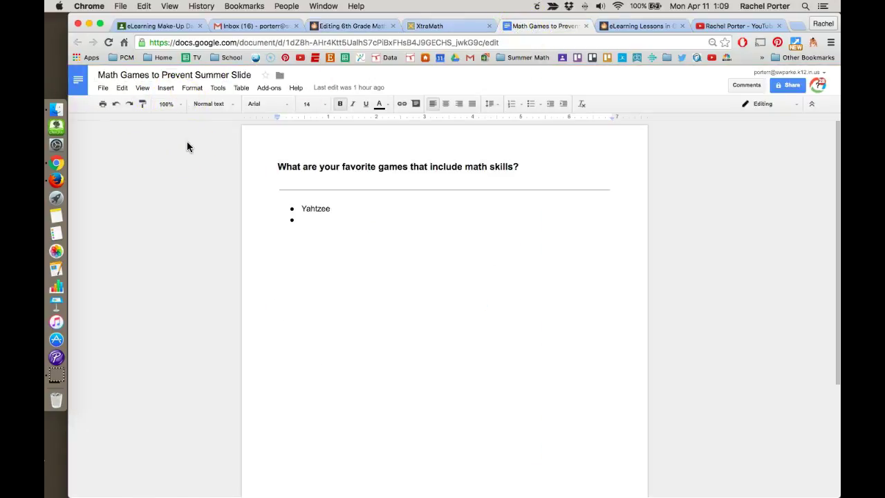
{"action": "left_click", "coordinate": [299, 151]}
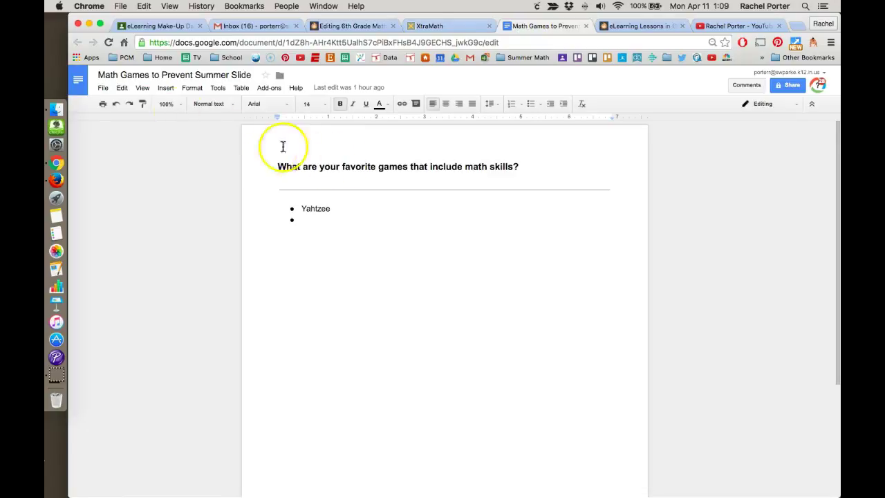
{"action": "left_click", "coordinate": [794, 89]}
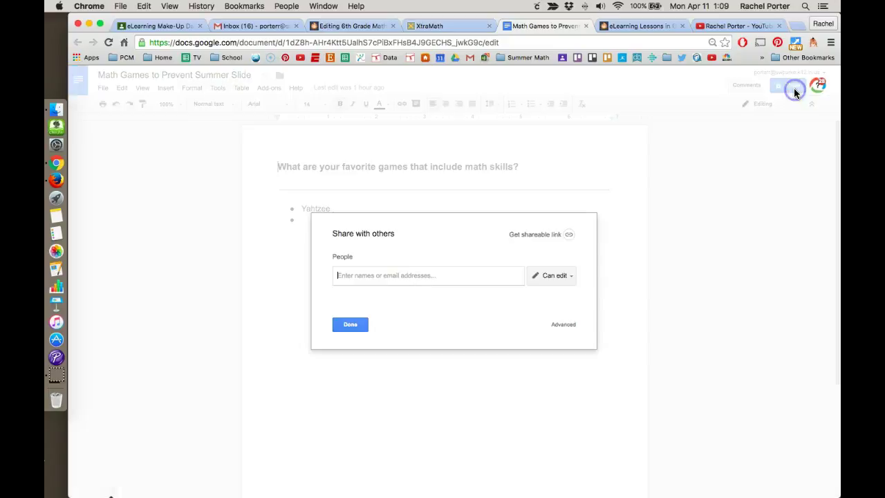
{"action": "left_click", "coordinate": [565, 326]}
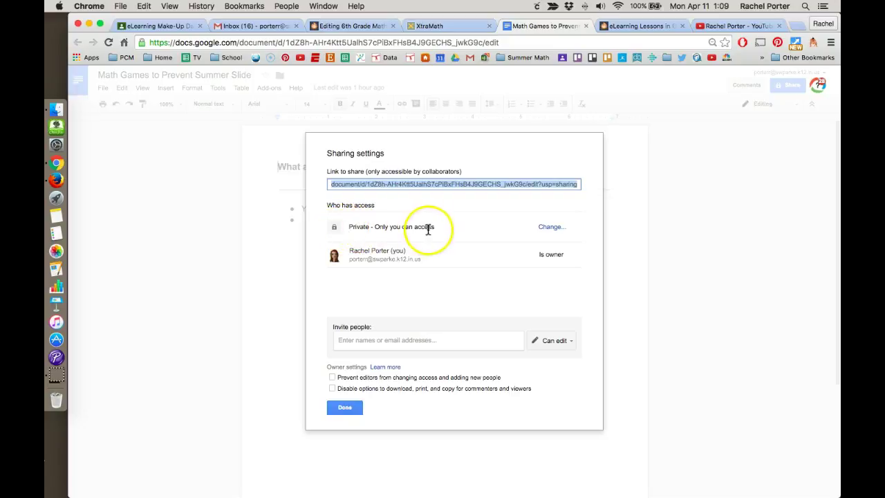
{"action": "left_click", "coordinate": [552, 227]}
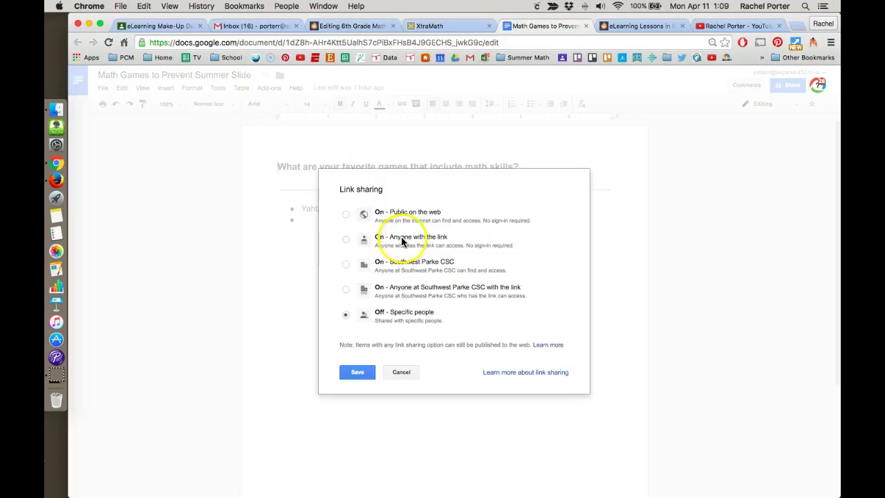
{"action": "left_click", "coordinate": [346, 239]}
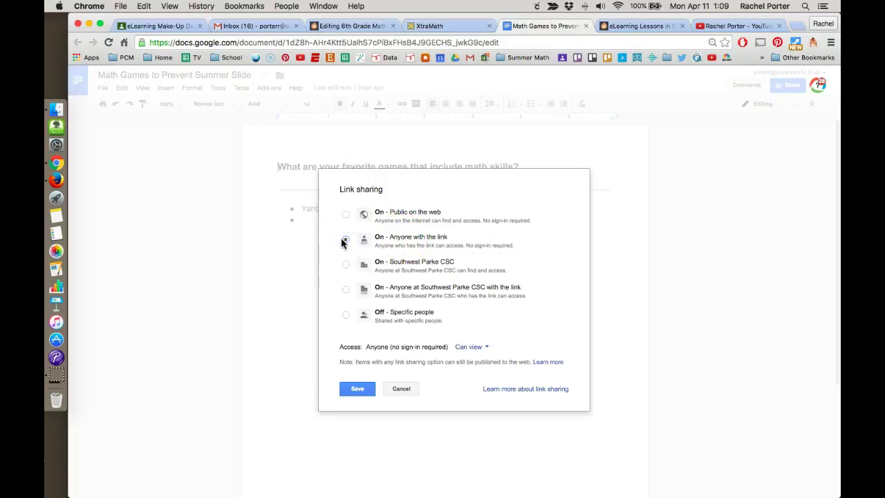
{"action": "left_click", "coordinate": [377, 242]}
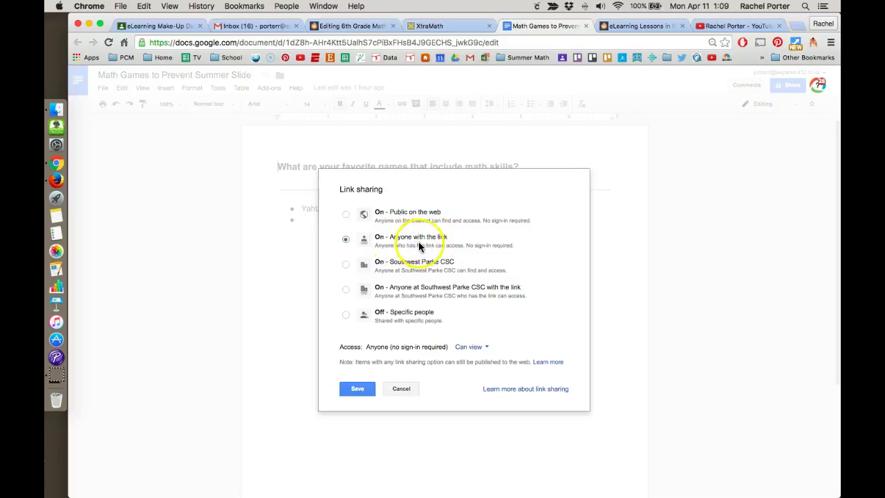
{"action": "left_click", "coordinate": [474, 354]}
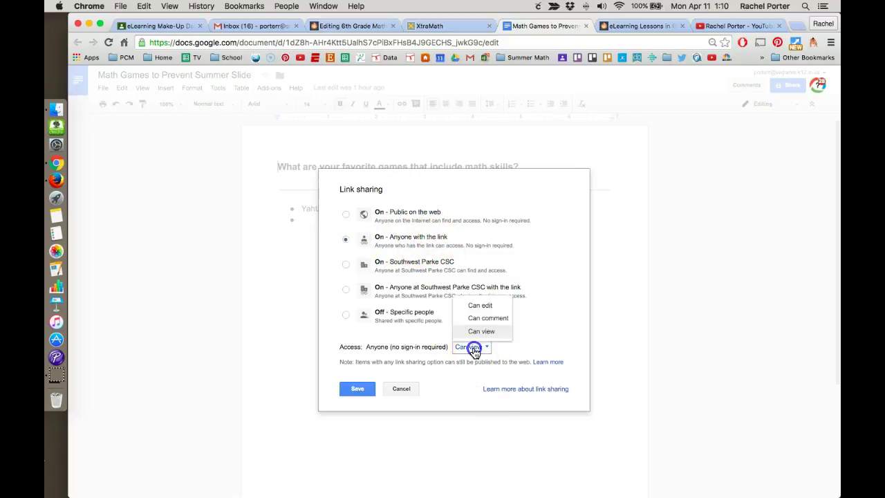
{"action": "left_click", "coordinate": [485, 309]}
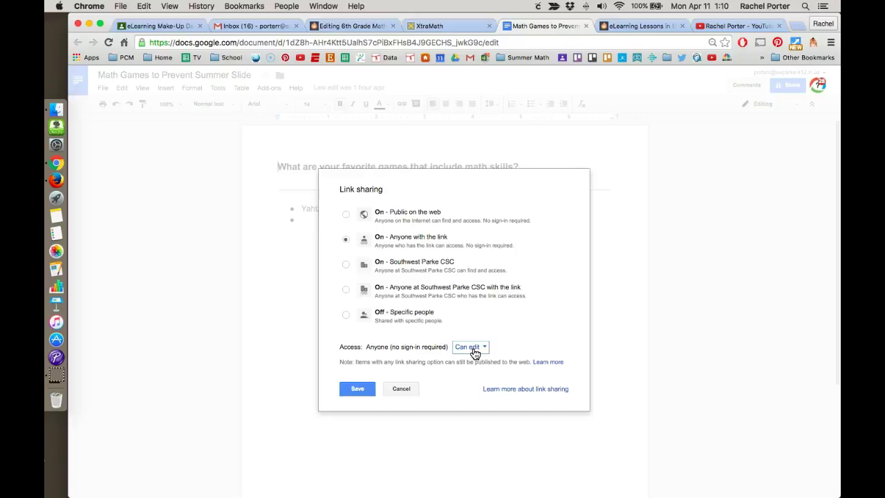
{"action": "left_click", "coordinate": [355, 389]}
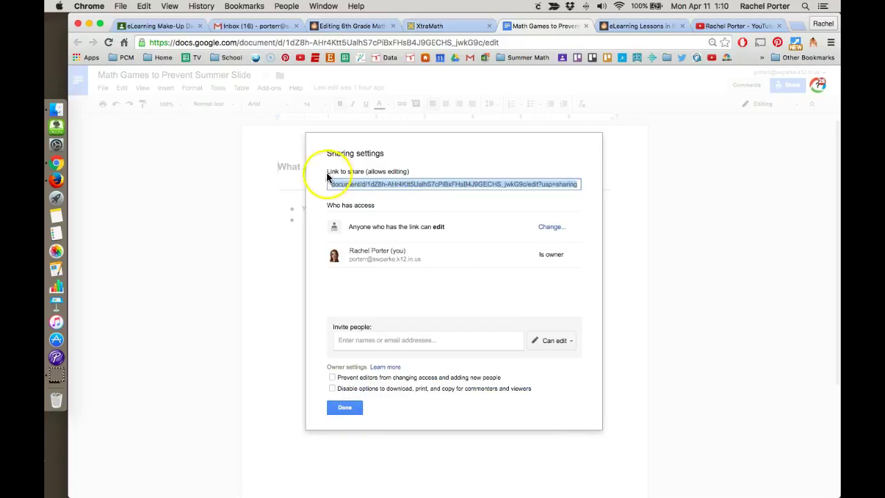
{"action": "right_click", "coordinate": [379, 183]}
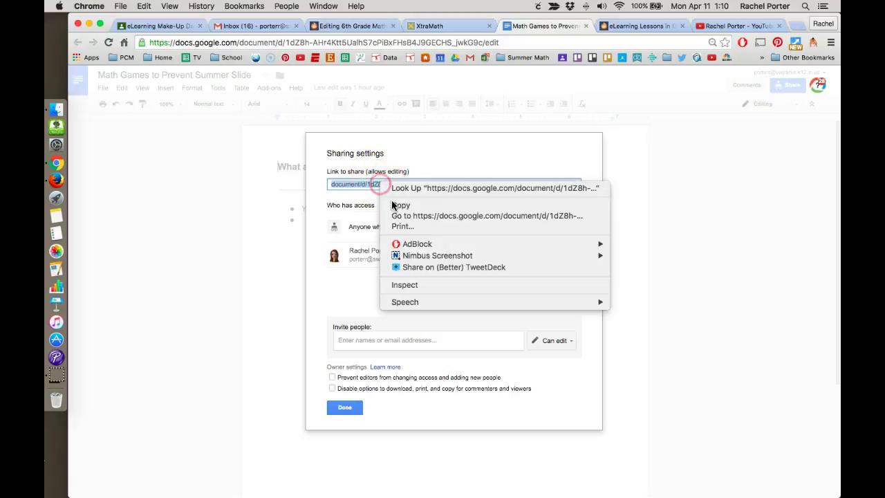
{"action": "left_click", "coordinate": [393, 205]}
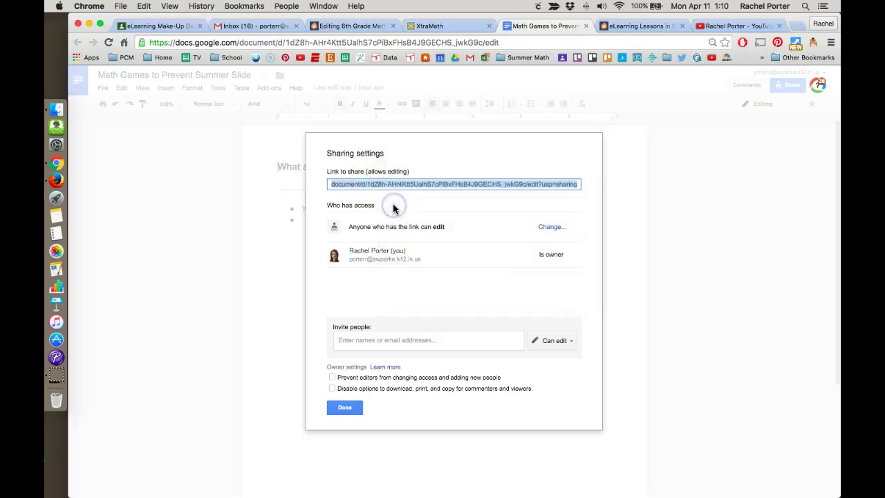
Back in the Smore flyer, add a button block with the text "Brainstorm Games that Use Math" and the copied Google Doc link
{"action": "left_click", "coordinate": [332, 28]}
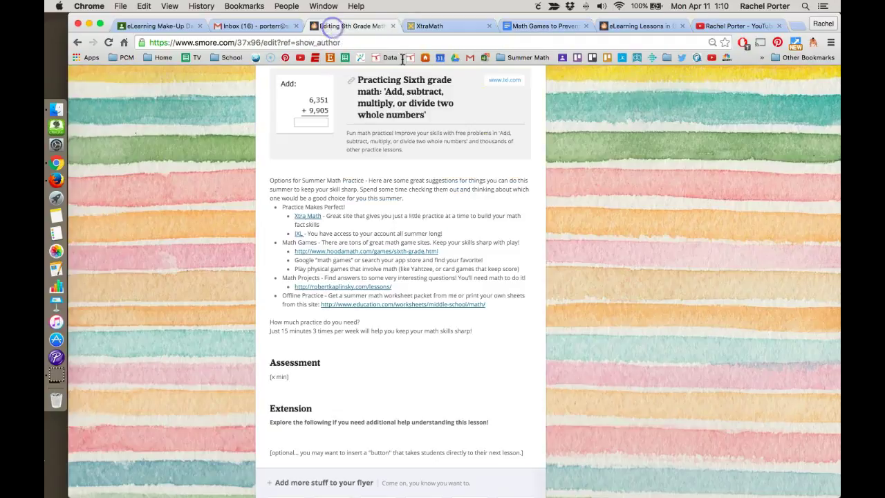
{"action": "scroll", "coordinate": [488, 264], "scroll_direction": "down", "scroll_amount": 5}
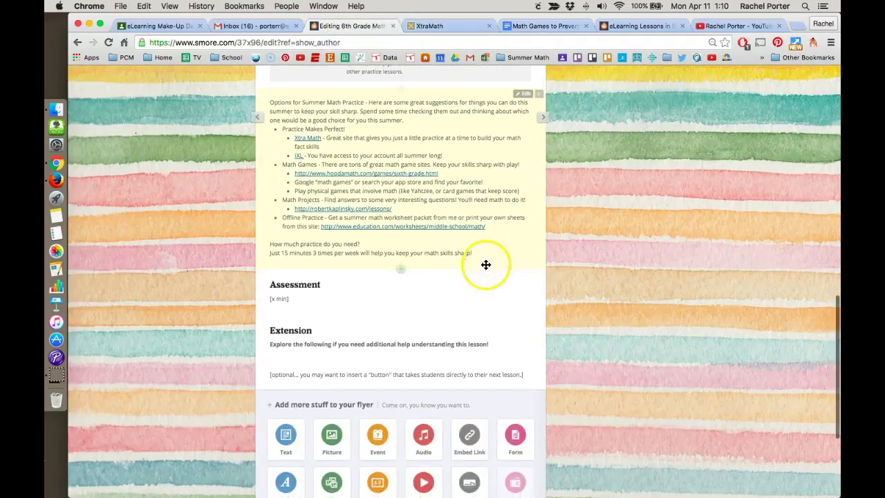
{"action": "scroll", "coordinate": [443, 242], "scroll_direction": "down", "scroll_amount": 1}
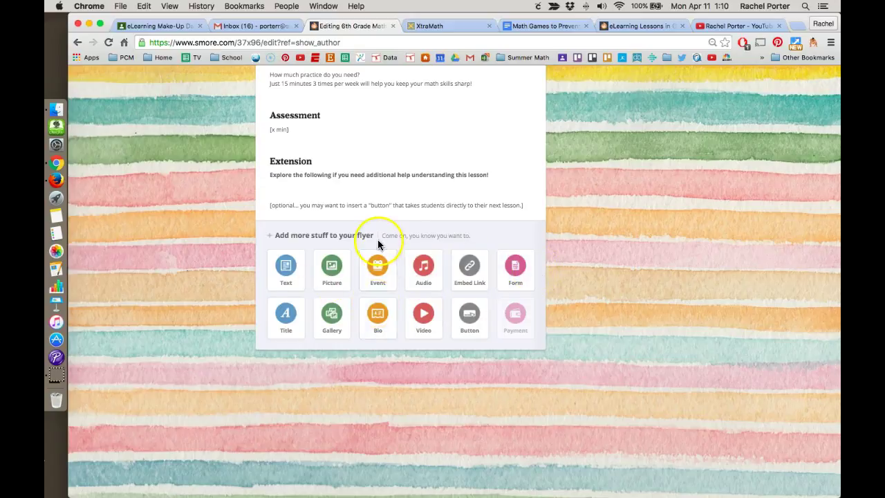
{"action": "scroll", "coordinate": [380, 242], "scroll_direction": "up", "scroll_amount": 3}
{"action": "left_click", "coordinate": [401, 213]}
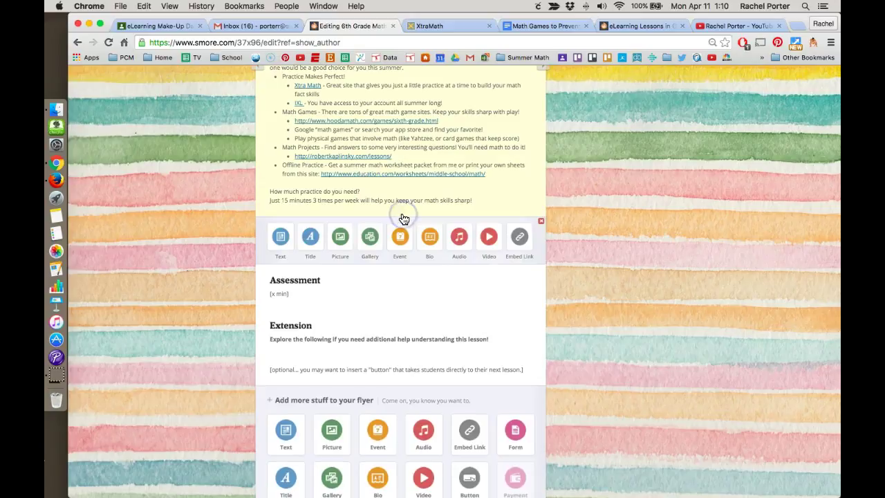
{"action": "left_click", "coordinate": [540, 222]}
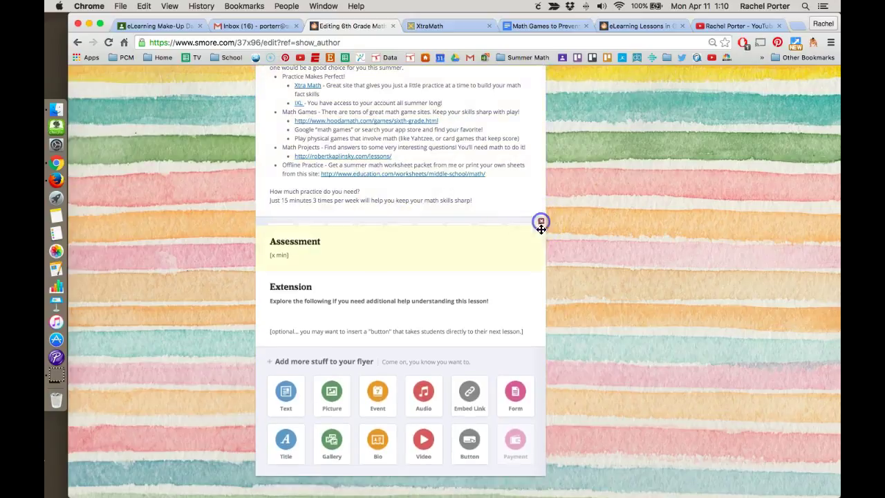
{"action": "left_click", "coordinate": [469, 433]}
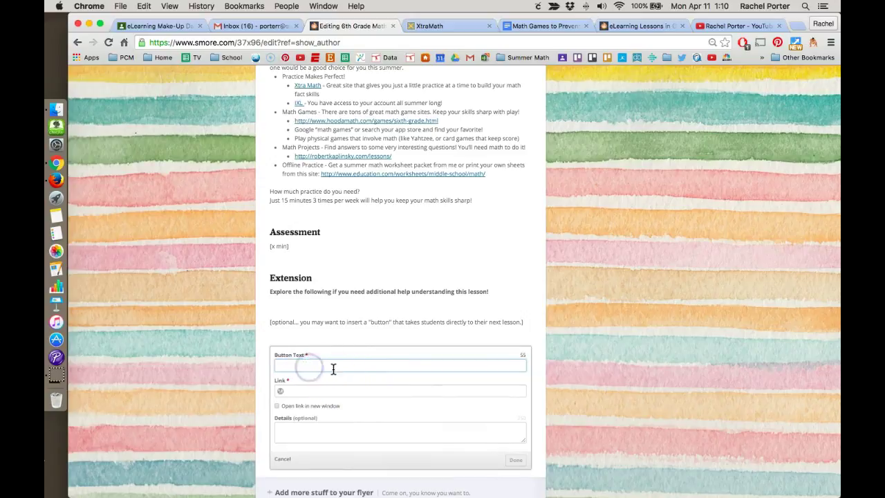
{"action": "type", "text": "Brainstorm Games thet Use Math"}
{"action": "left_click", "coordinate": [287, 391]}
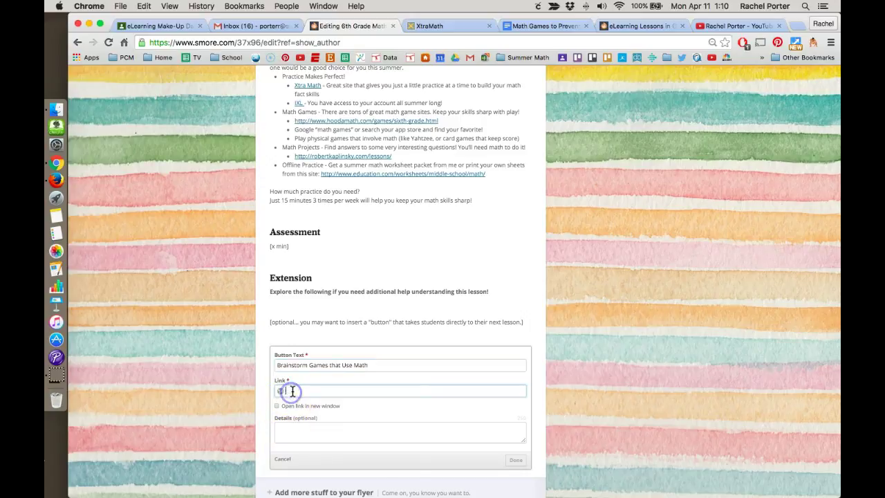
{"action": "right_click", "coordinate": [292, 391]}
{"action": "left_click", "coordinate": [309, 391]}
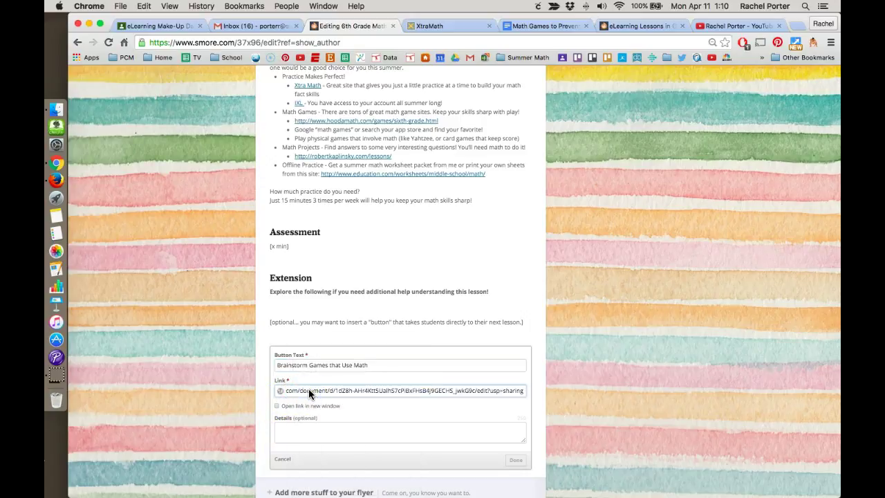
Make the button's link open in a new window, enter the details "Add your own favorite game!" and save the button
{"action": "scroll", "coordinate": [355, 390], "scroll_direction": "down", "scroll_amount": 2}
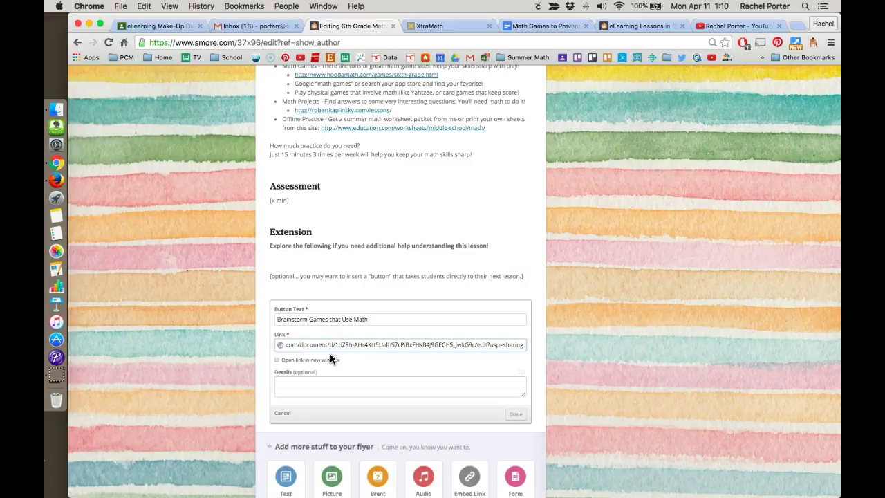
{"action": "left_click", "coordinate": [277, 361]}
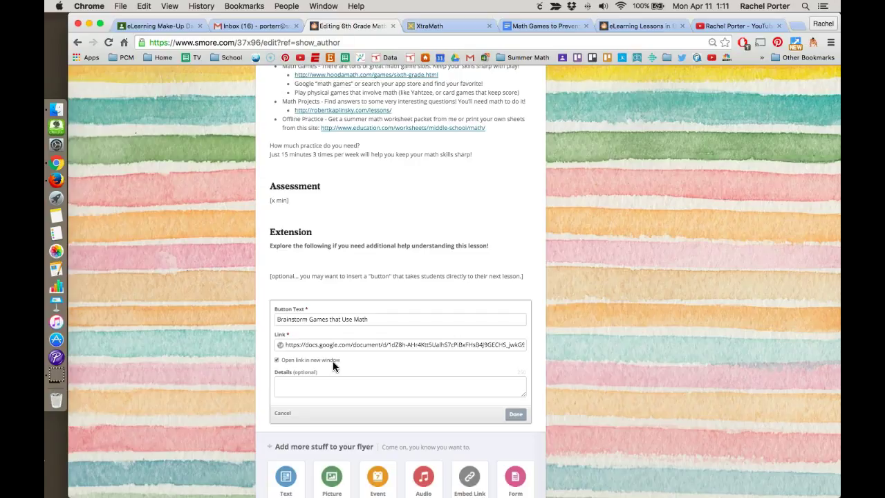
{"action": "left_click", "coordinate": [278, 359]}
{"action": "left_click", "coordinate": [293, 386]}
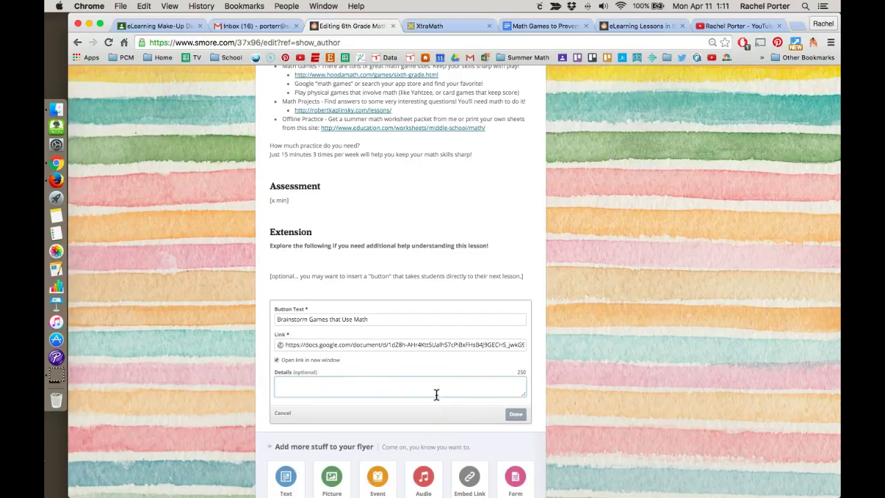
{"action": "type", "text": "Add your own favorite game"}
{"action": "left_click", "coordinate": [516, 414]}
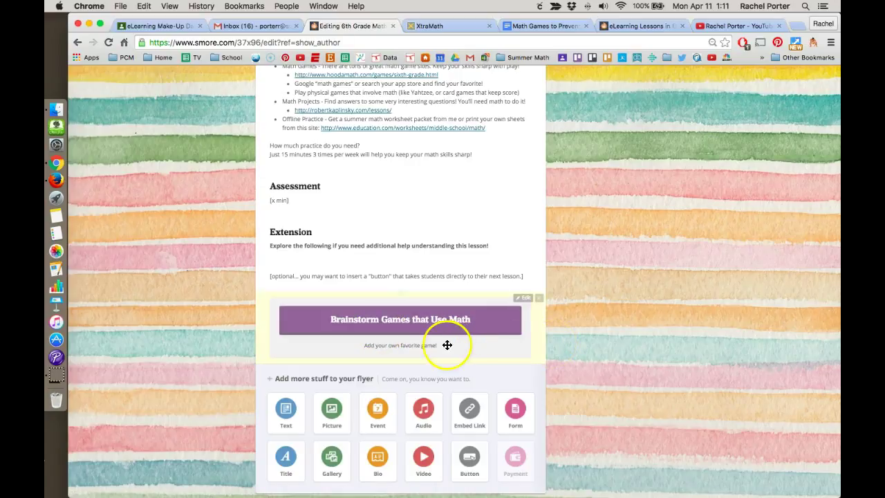
Move the Brainstorm Games that Use Math button between the Options for Summer Math Practice text and the Assessment block
{"action": "left_click_drag", "start_coordinate": [458, 344], "coordinate": [466, 188]}
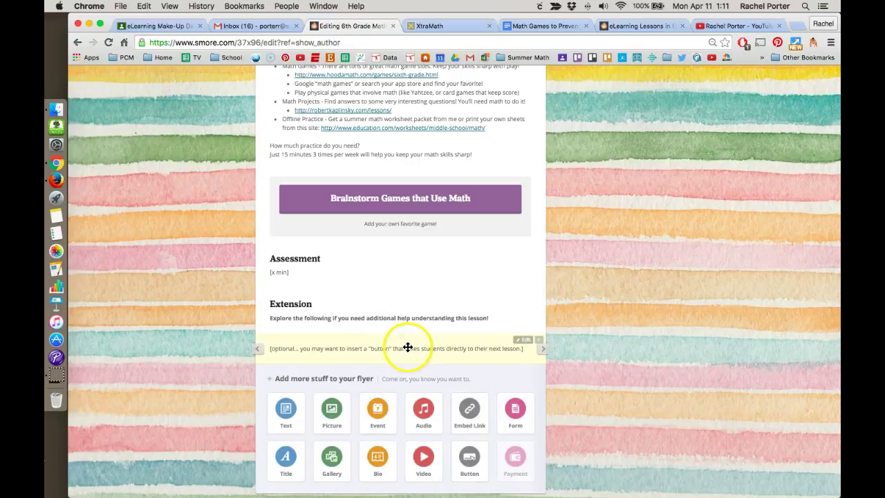
{"action": "left_click_drag", "start_coordinate": [406, 228], "coordinate": [424, 294]}
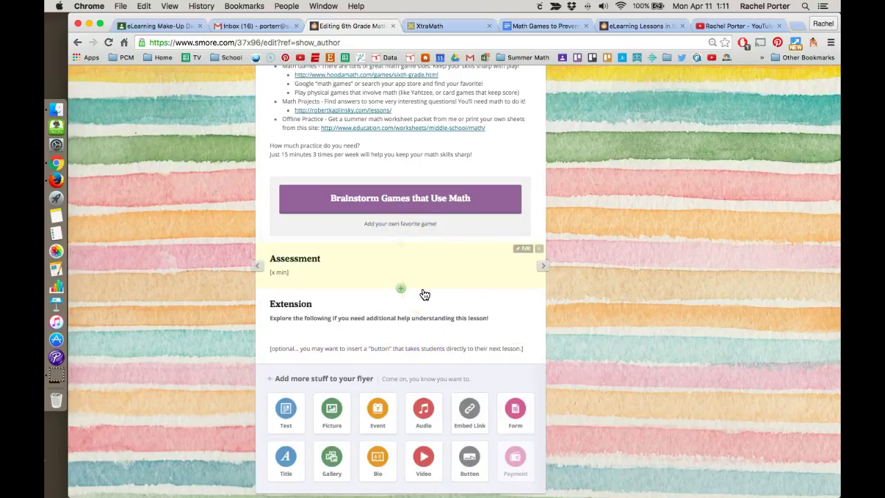
{"action": "scroll", "coordinate": [426, 294], "scroll_direction": "up", "scroll_amount": 3}
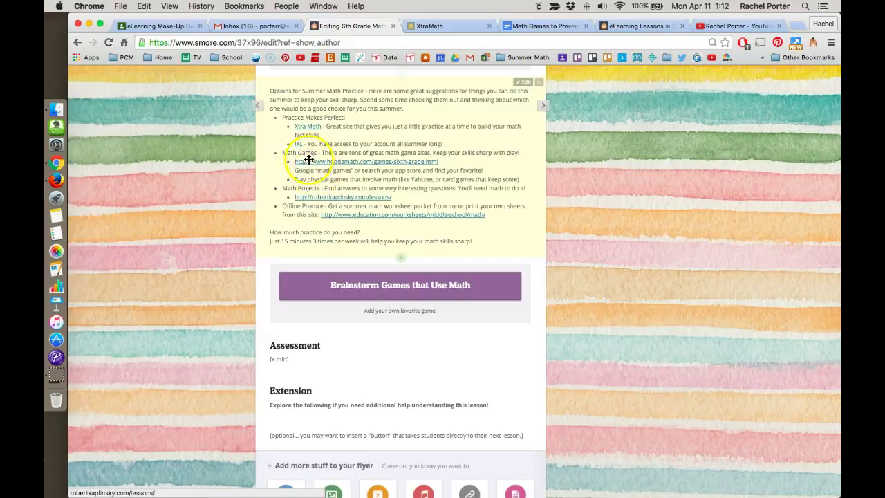
{"action": "scroll", "coordinate": [318, 124], "scroll_direction": "down", "scroll_amount": 1}
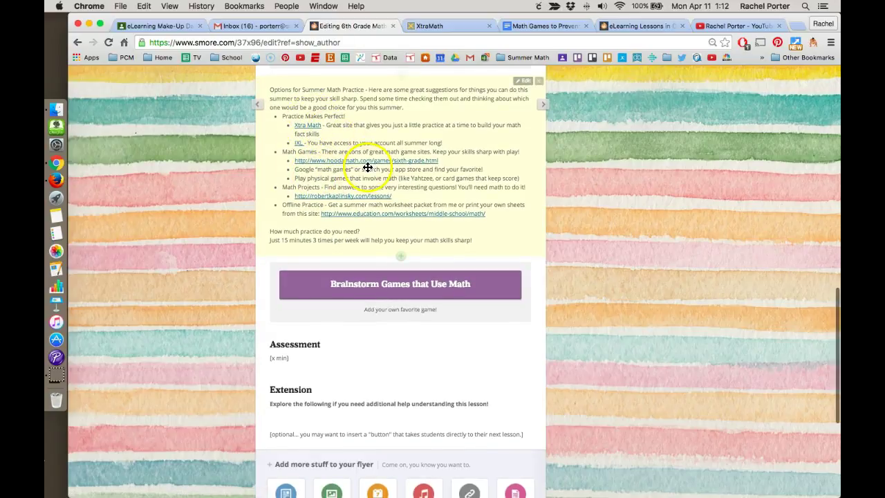